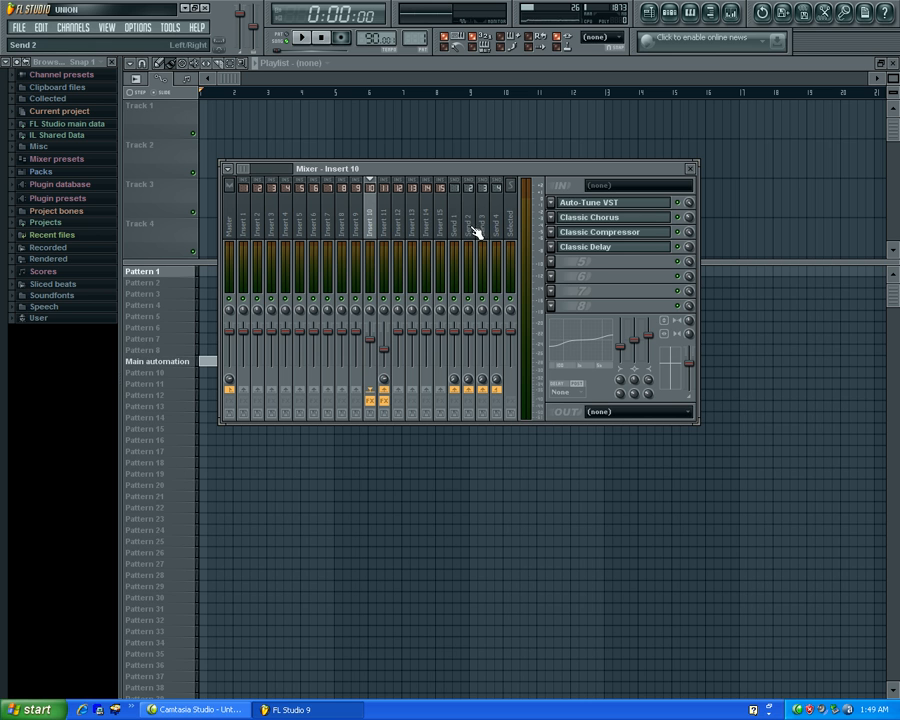
Open Auto-Tune VST on mixer track Insert 10 and choose Alto/Tenor Voice as the input type
left_click(576, 208)
left_click_drag(572, 228, 452, 240)
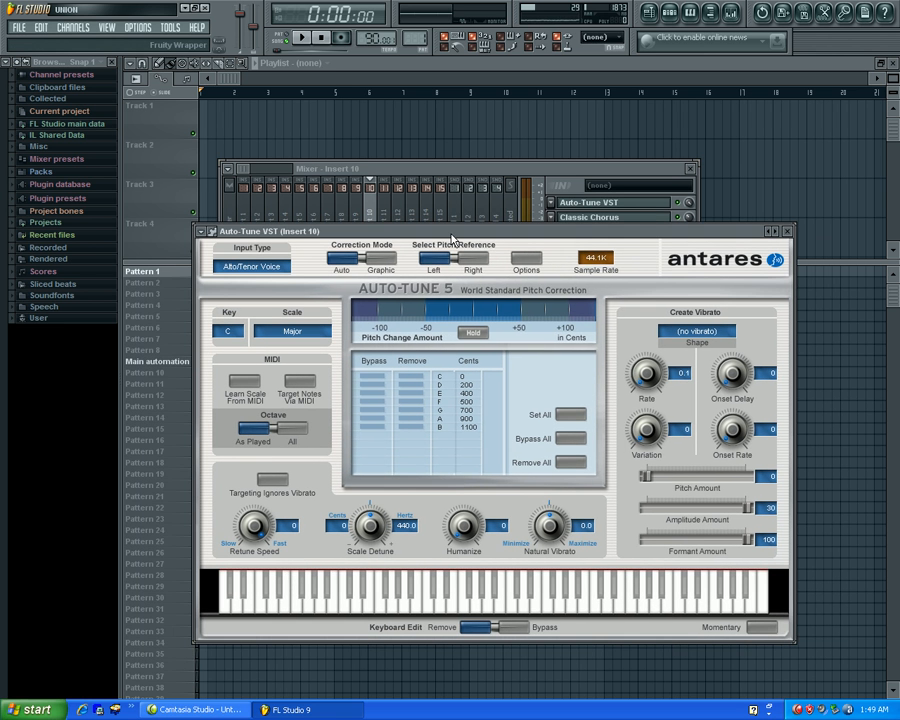
left_click(263, 270)
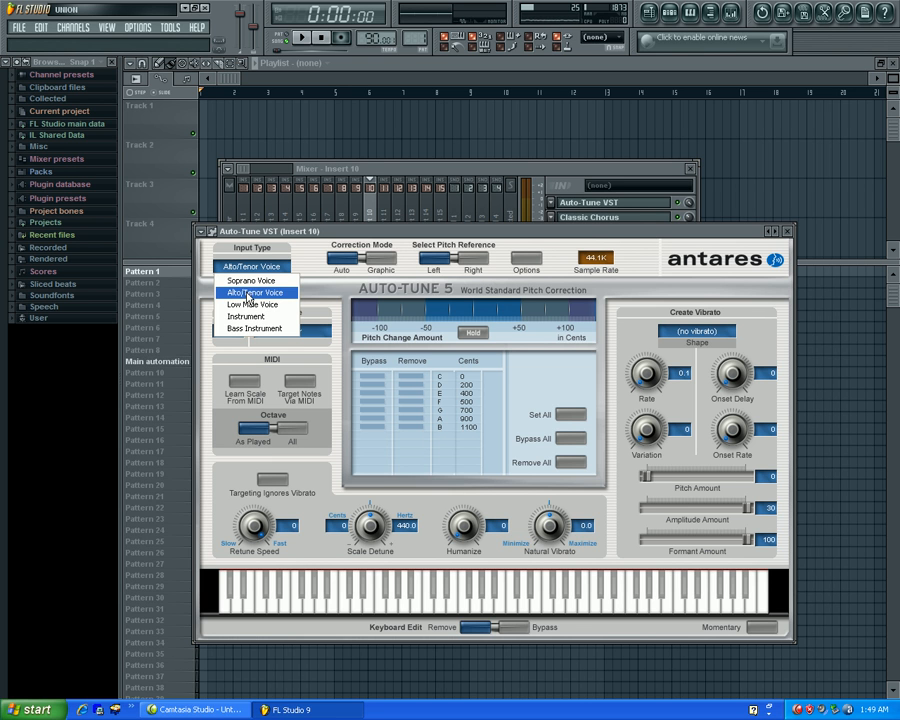
left_click(254, 299)
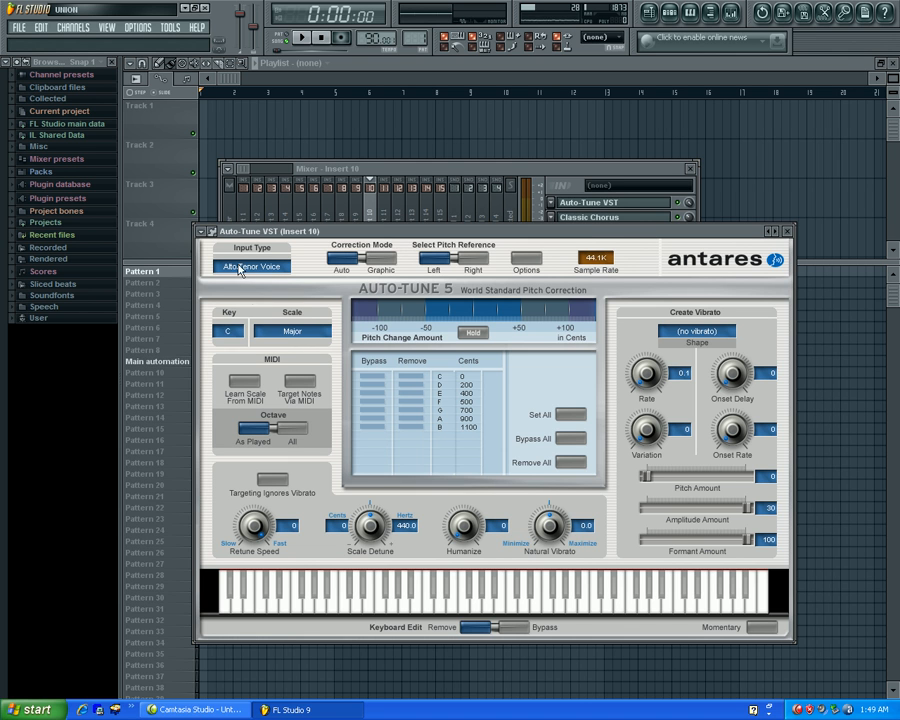
Look through the key and scale choices offered in Auto-Tune
left_click(235, 335)
left_click(248, 318)
left_click(295, 333)
left_click(294, 335)
left_click(284, 344)
left_click(230, 335)
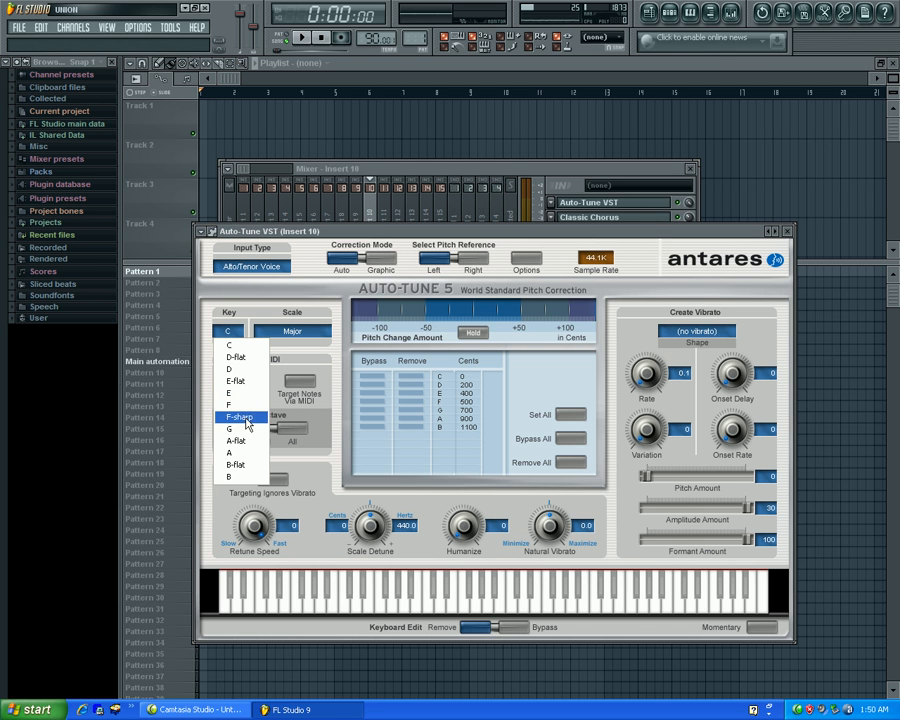
left_click(298, 300)
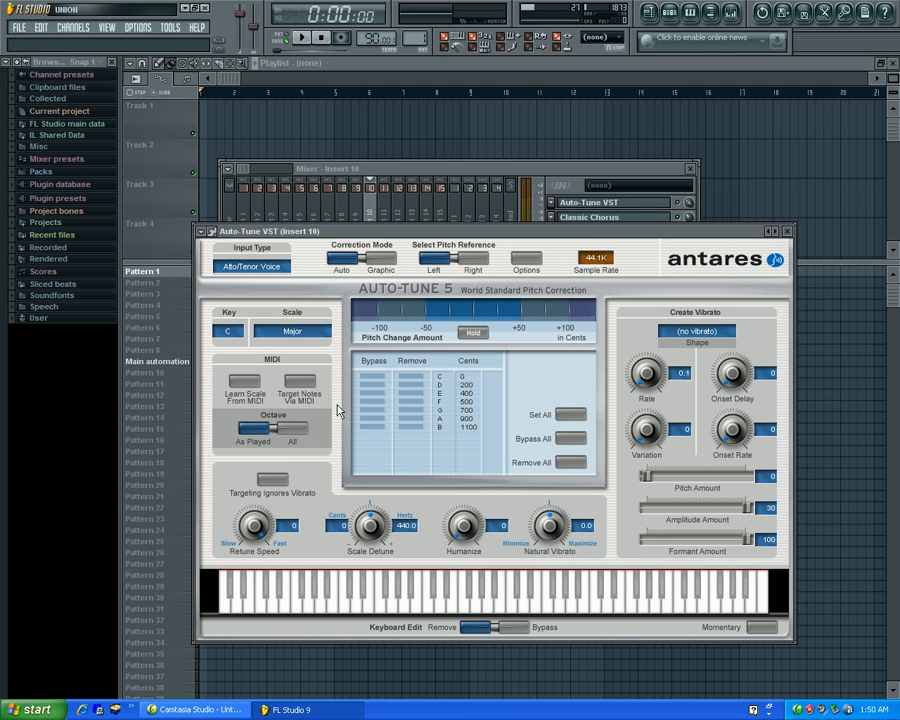
Try D-flat as the Auto-Tune key and return the key to C
left_click(416, 403)
left_click(228, 331)
left_click(238, 372)
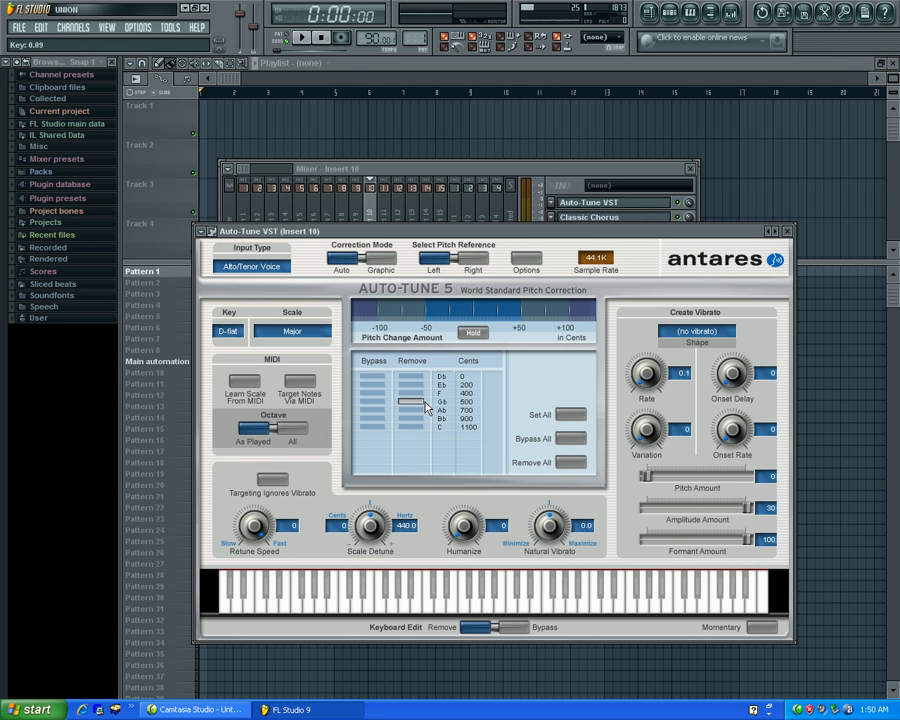
left_click(228, 331)
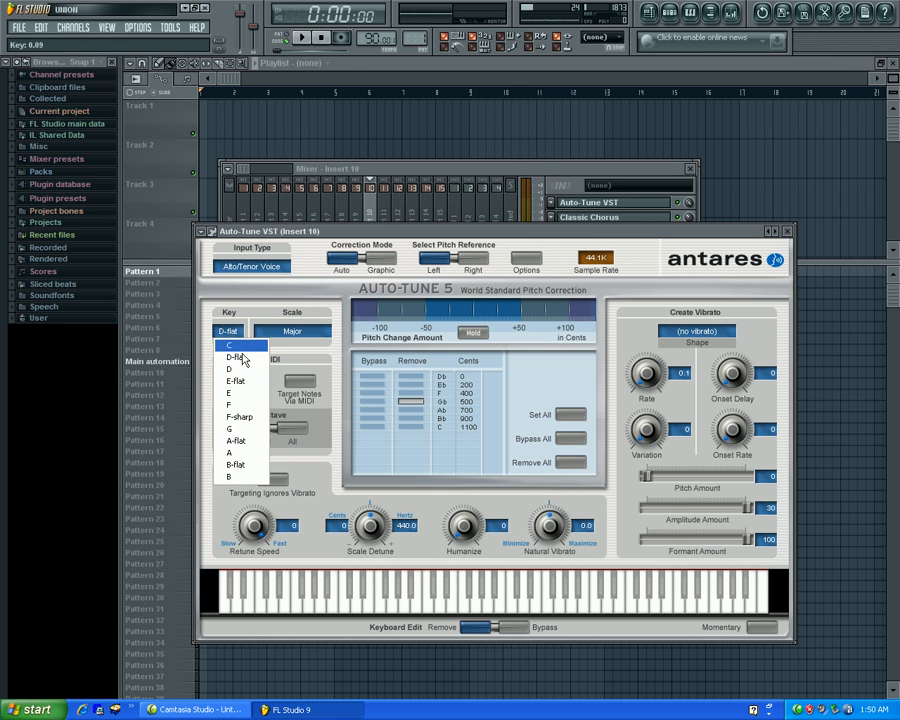
left_click(238, 346)
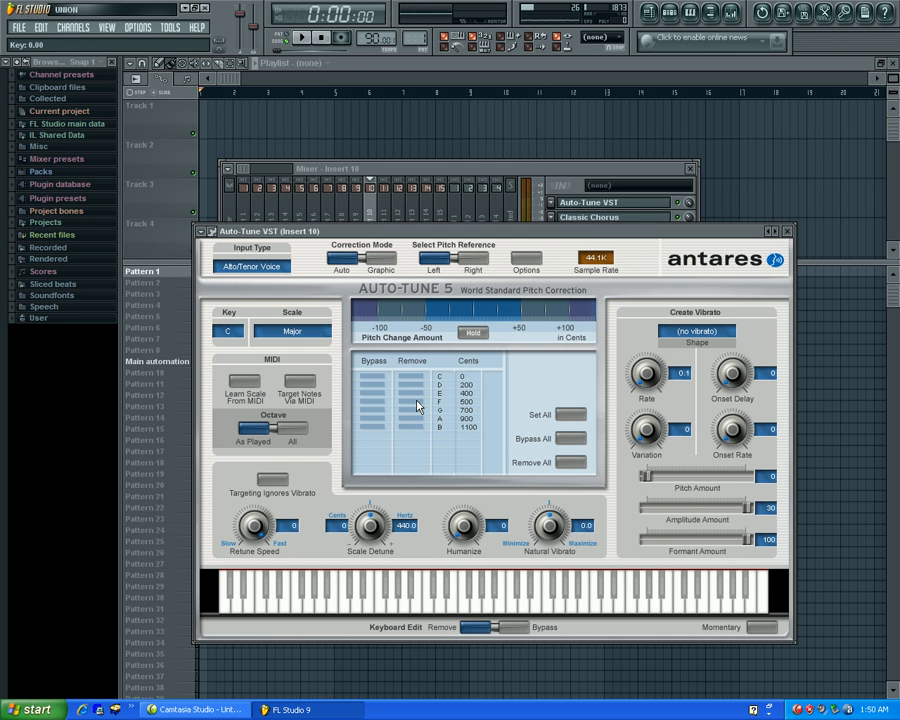
Examine the settings of Classic Chorus and Classic Compressor on Insert 10, closing each plugin window
left_click(376, 220)
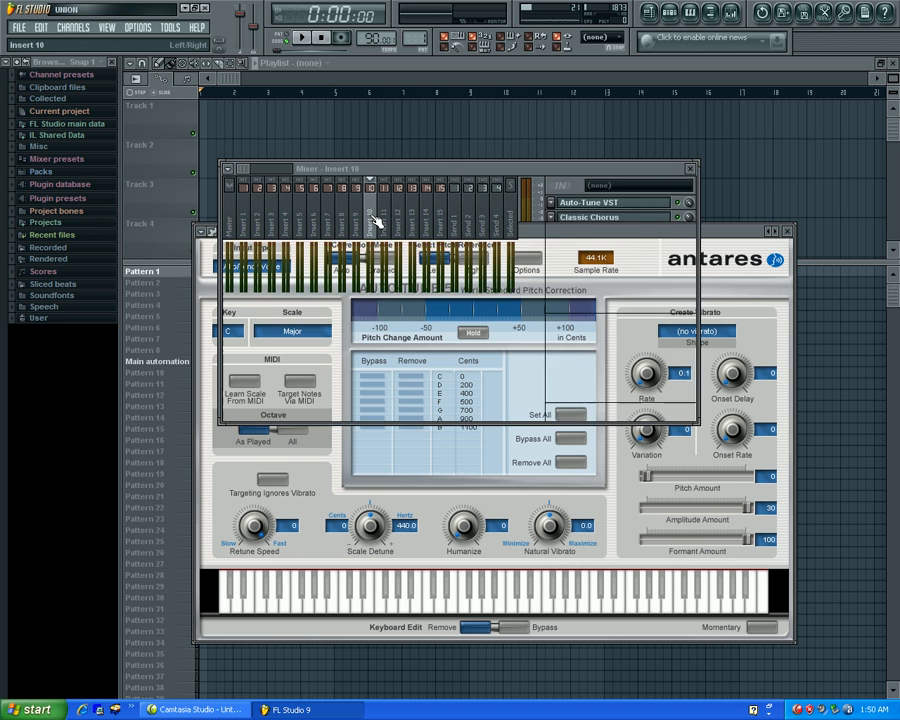
left_click(627, 214)
left_click_drag(526, 190, 556, 237)
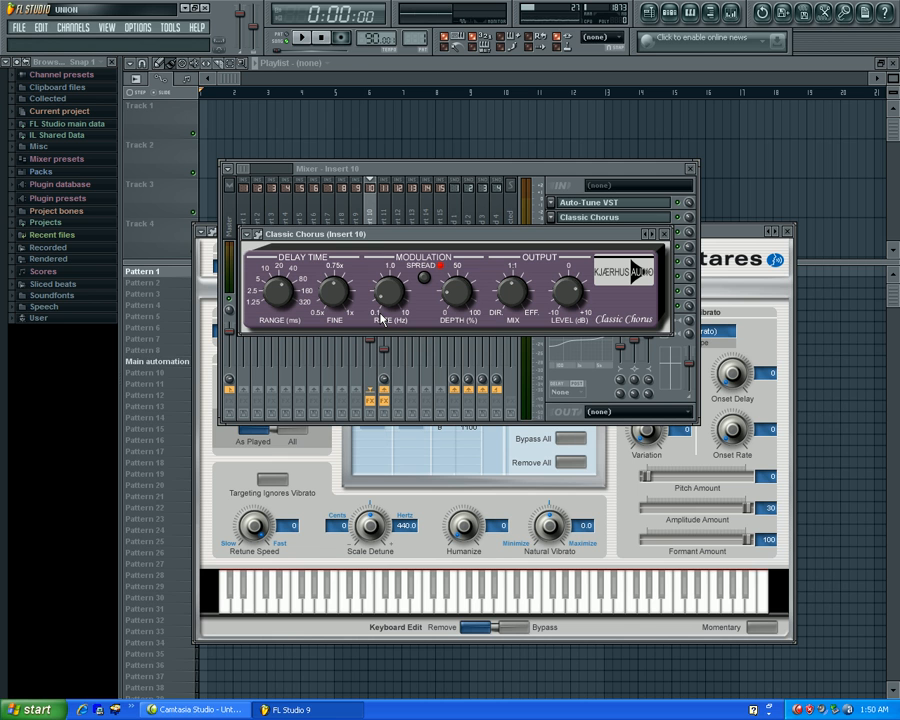
left_click(664, 234)
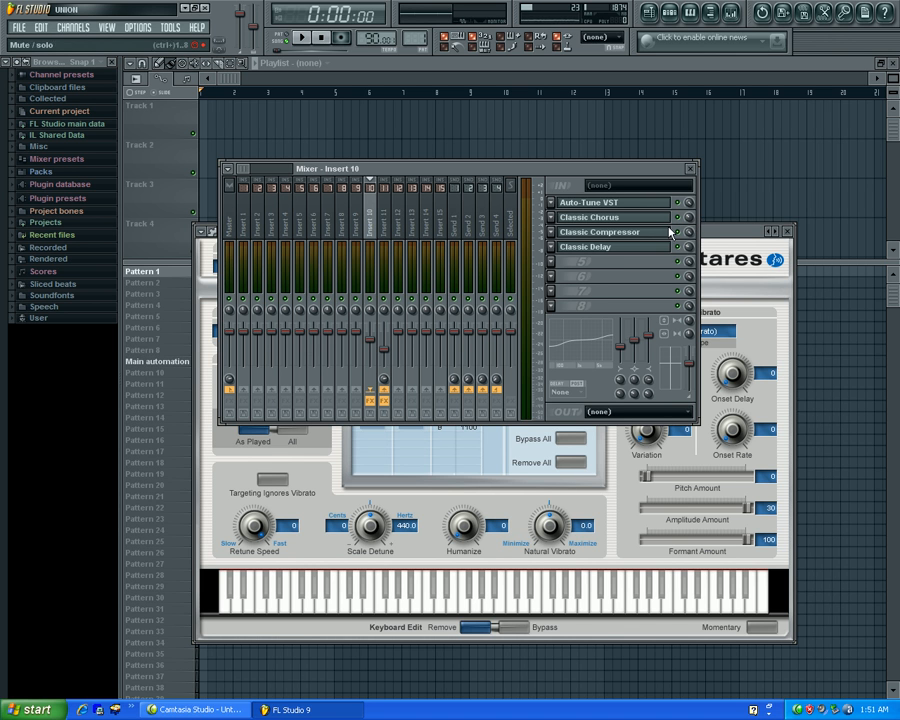
left_click(592, 237)
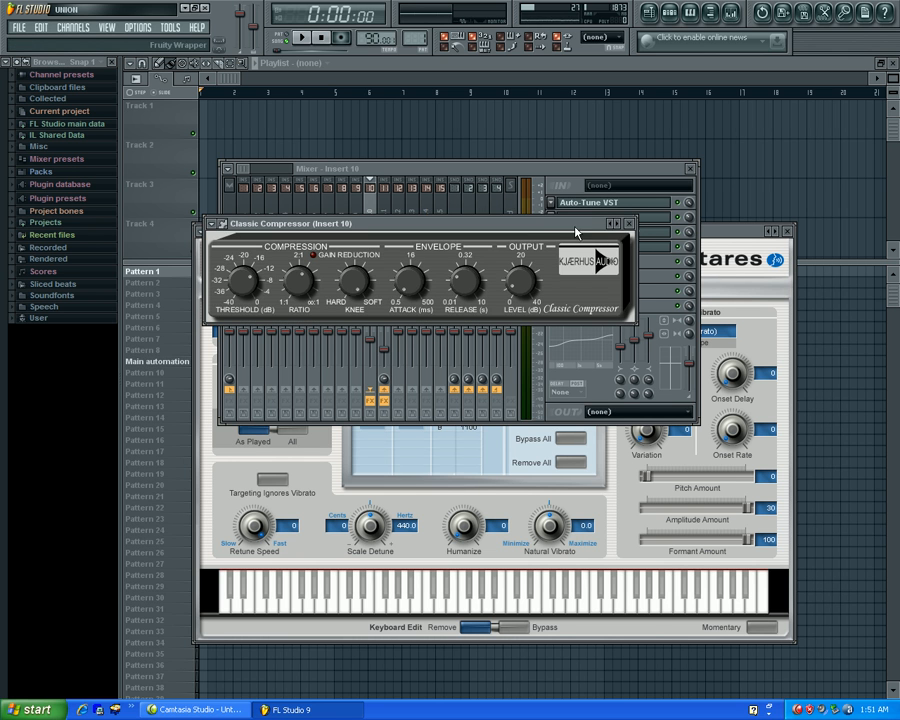
left_click(629, 224)
Add Fruity Limiter to effect slot 8 of the Master track and move its window beneath the effect slots
left_click(231, 227)
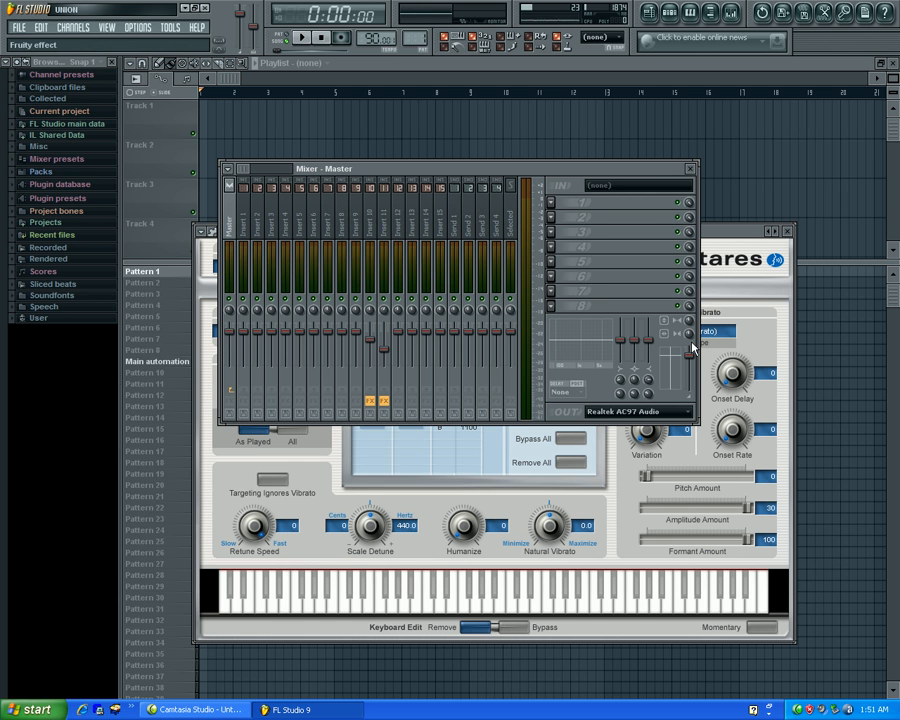
left_click(703, 455)
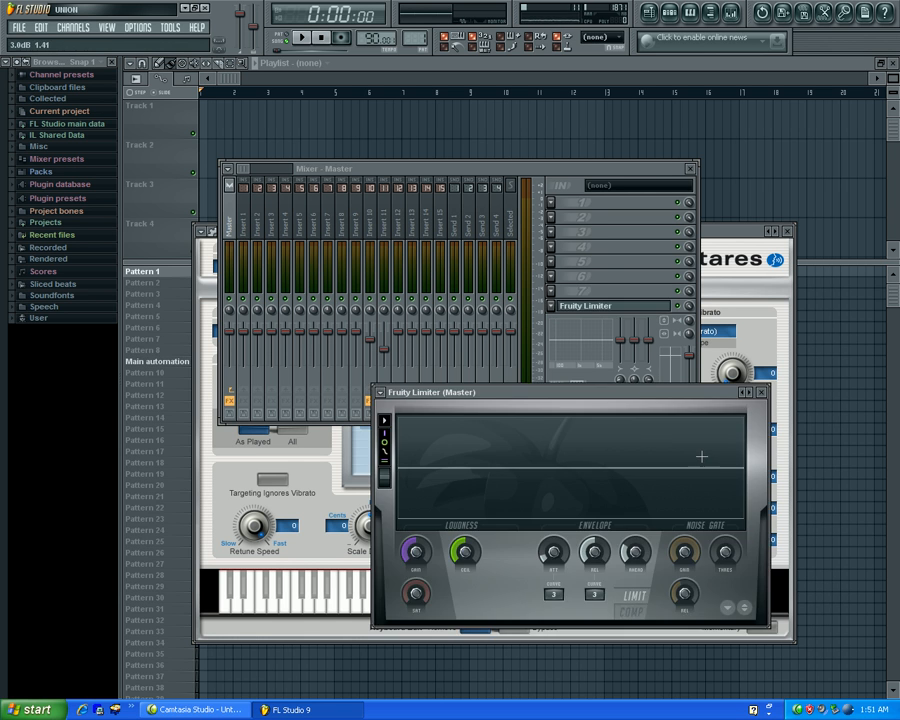
left_click_drag(647, 401, 517, 329)
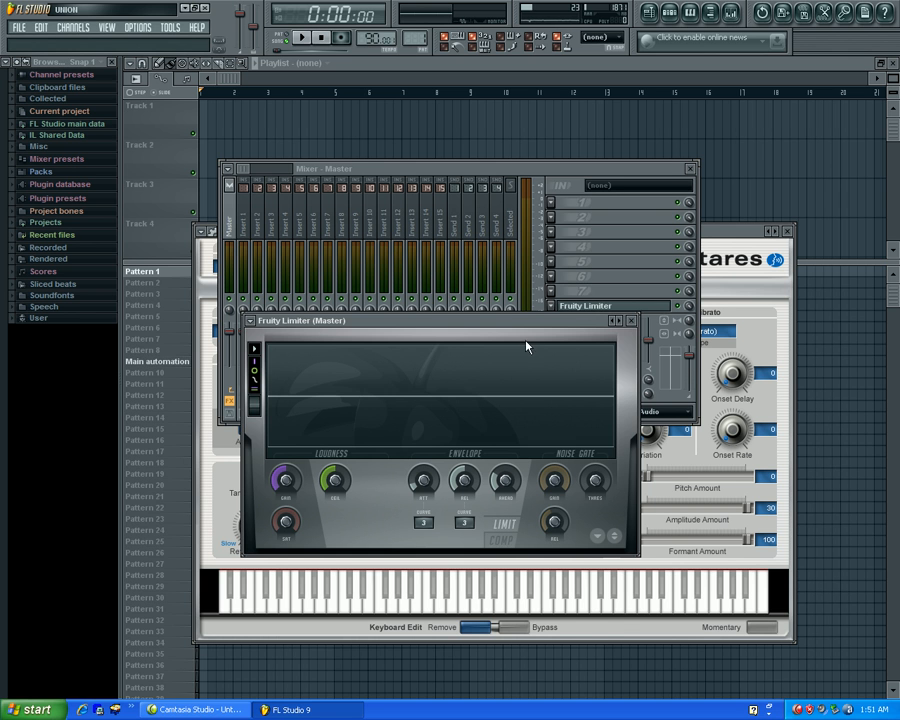
Open Classic Delay on Insert 10, examine its settings and check its mix level in the mixer
left_click(372, 227)
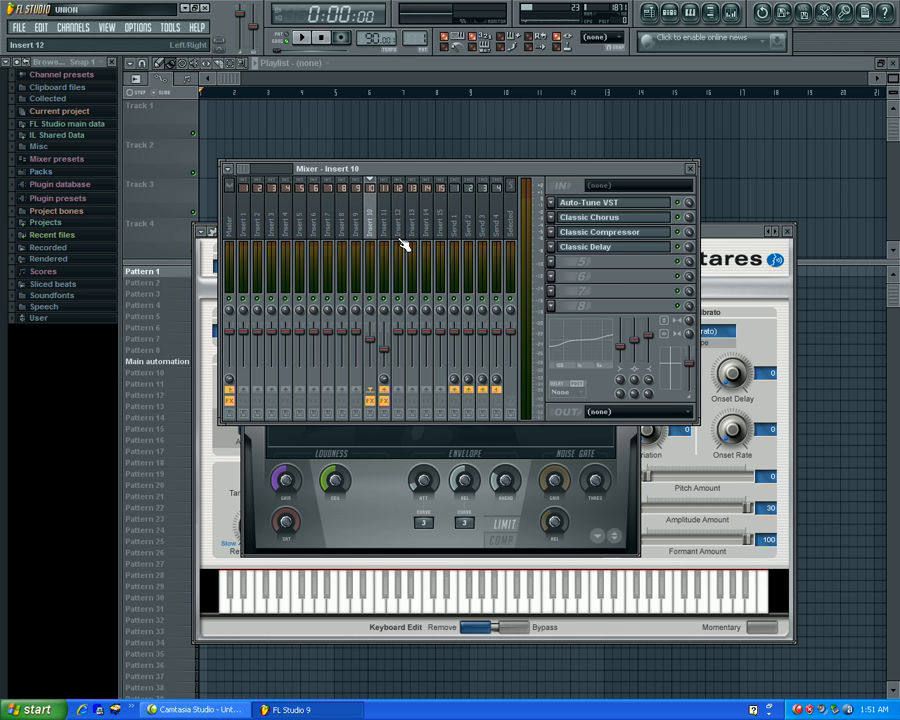
left_click(575, 247)
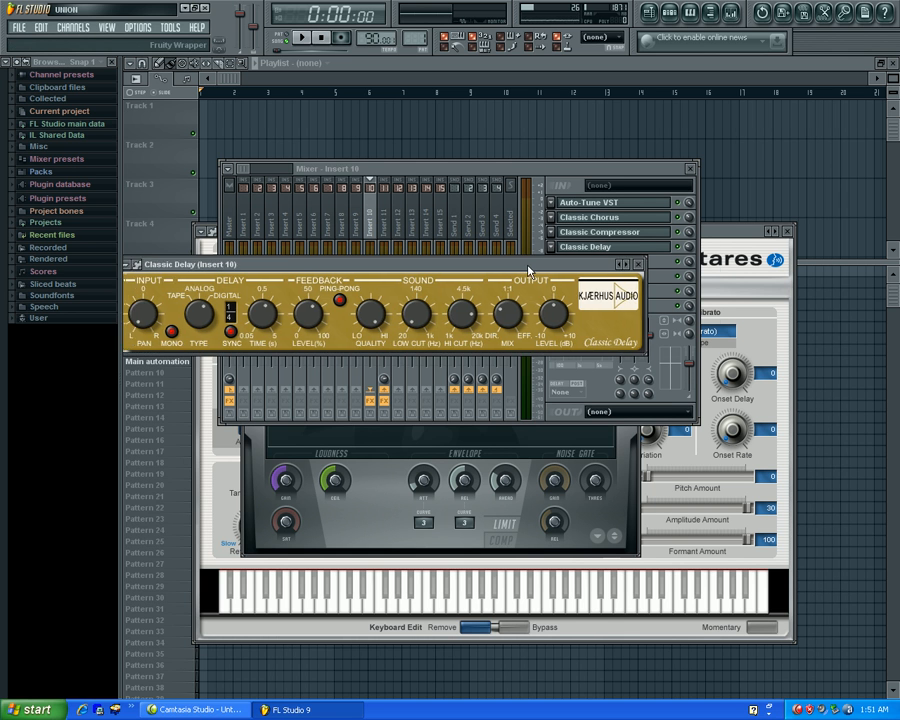
left_click_drag(528, 270, 617, 312)
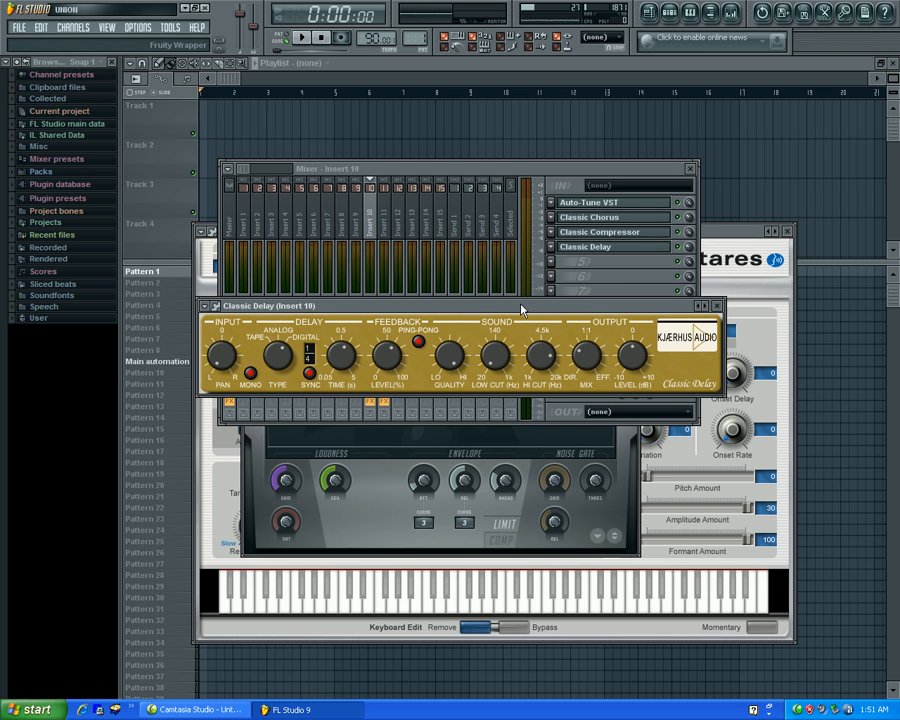
left_click(425, 191)
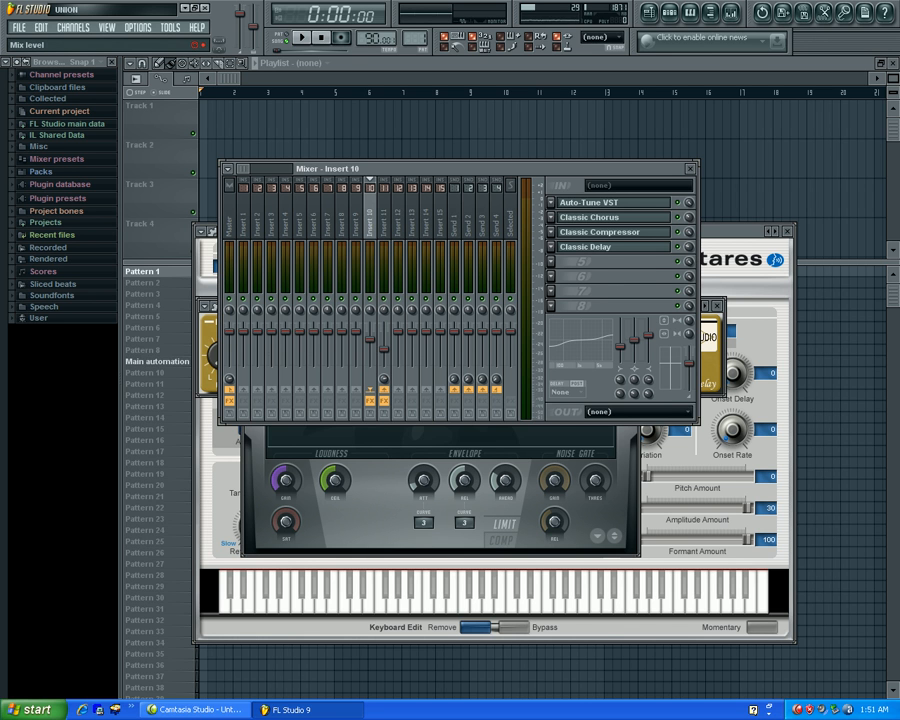
left_click(689, 247)
Set the first voice's interval to +4th in Harmony Engine on Insert 11 and close the plugin
left_click(387, 239)
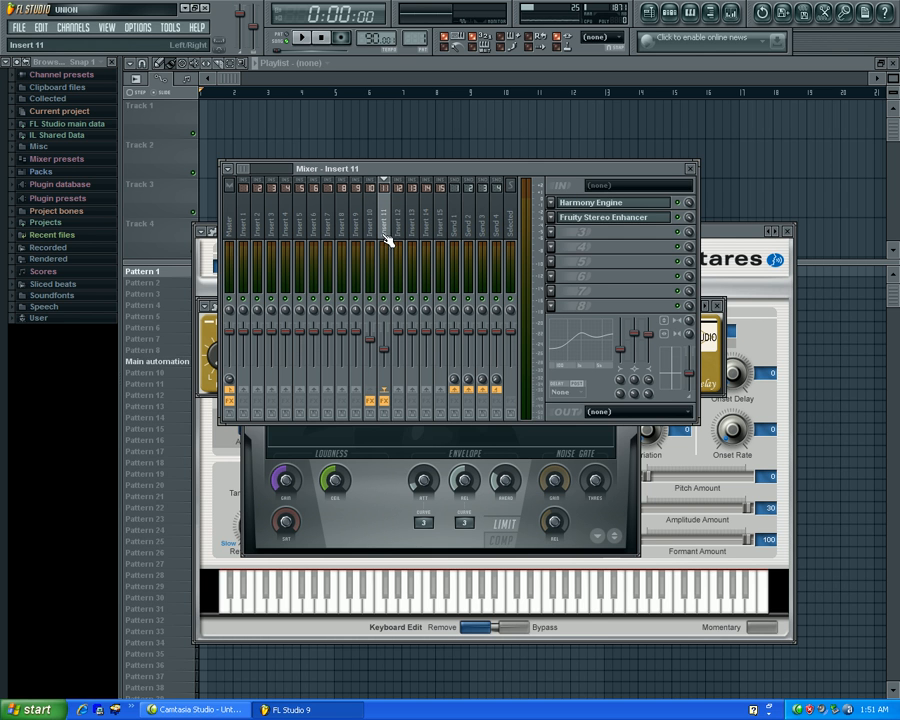
left_click(597, 204)
left_click_drag(518, 376, 512, 244)
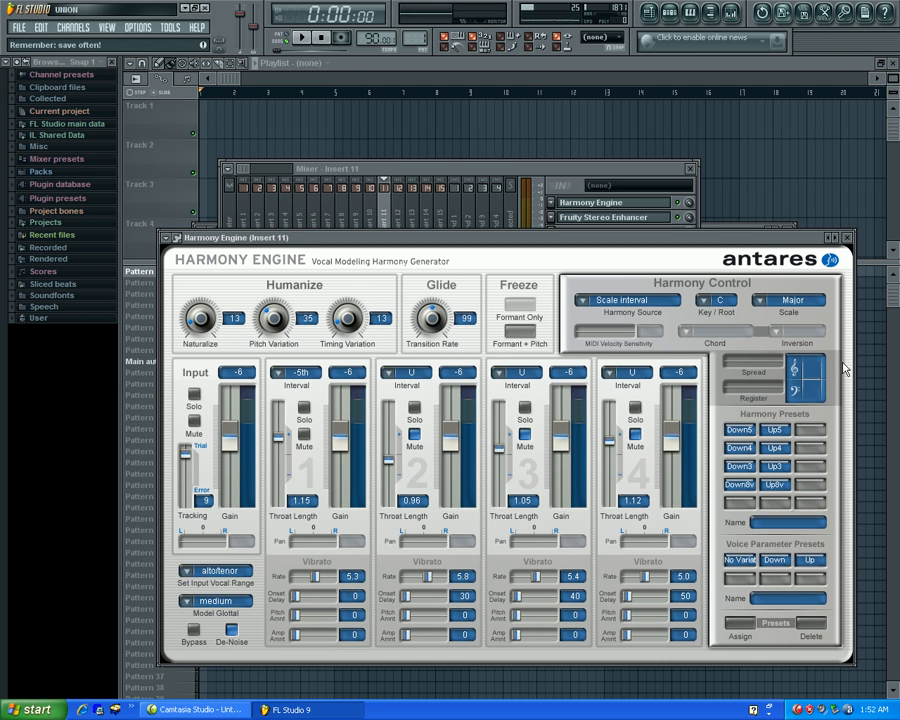
left_click(724, 304)
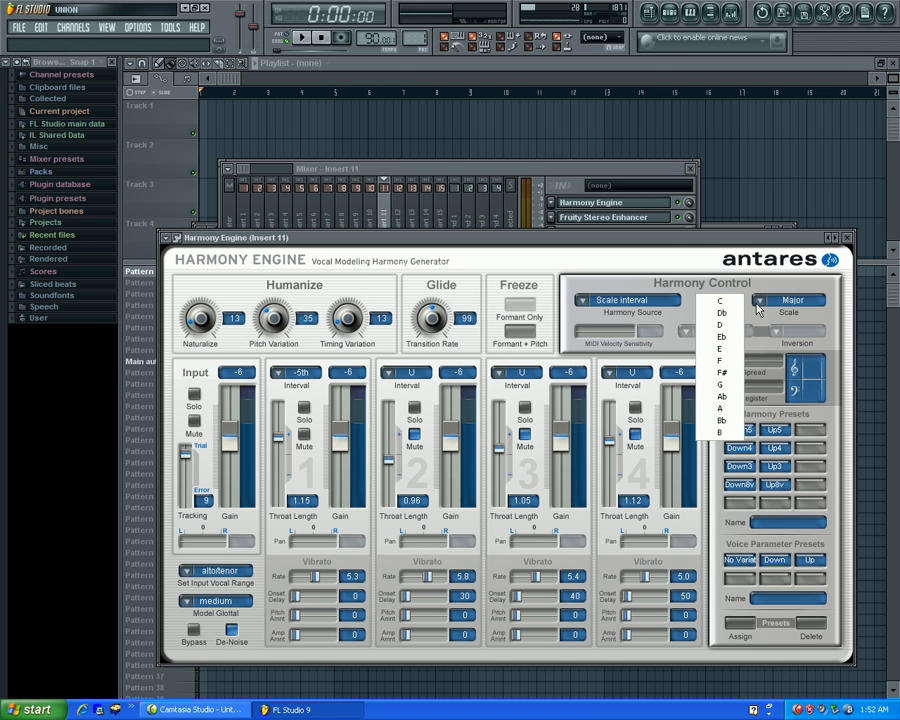
left_click(303, 378)
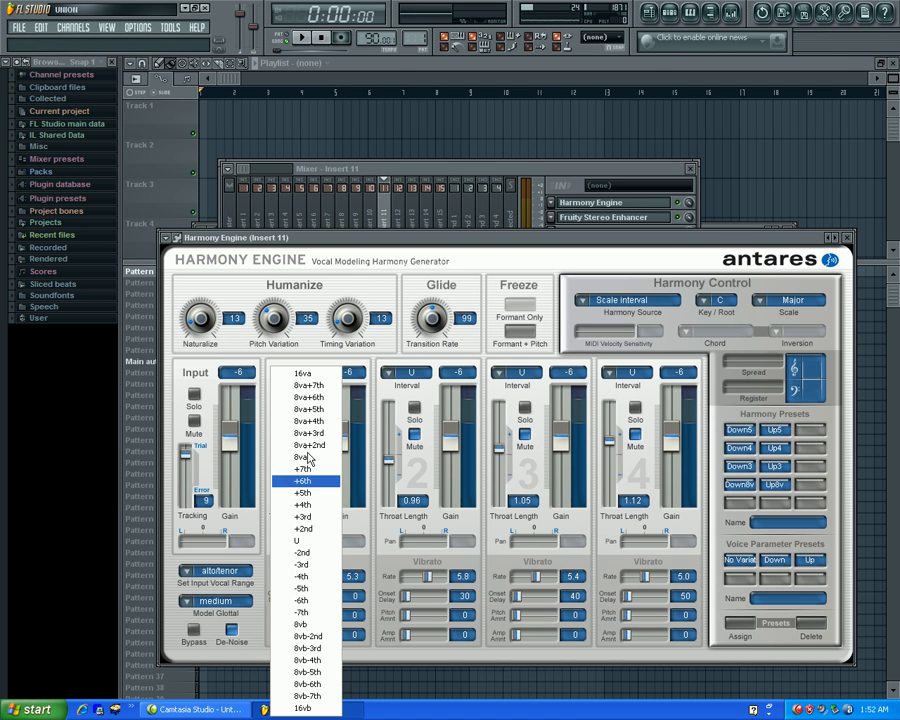
left_click(305, 505)
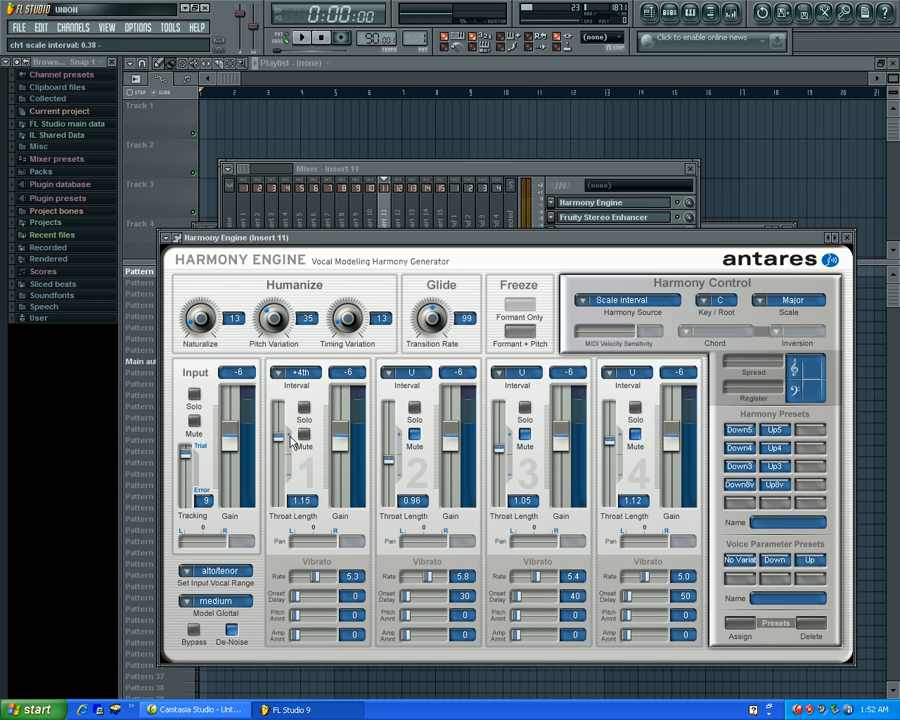
left_click(848, 239)
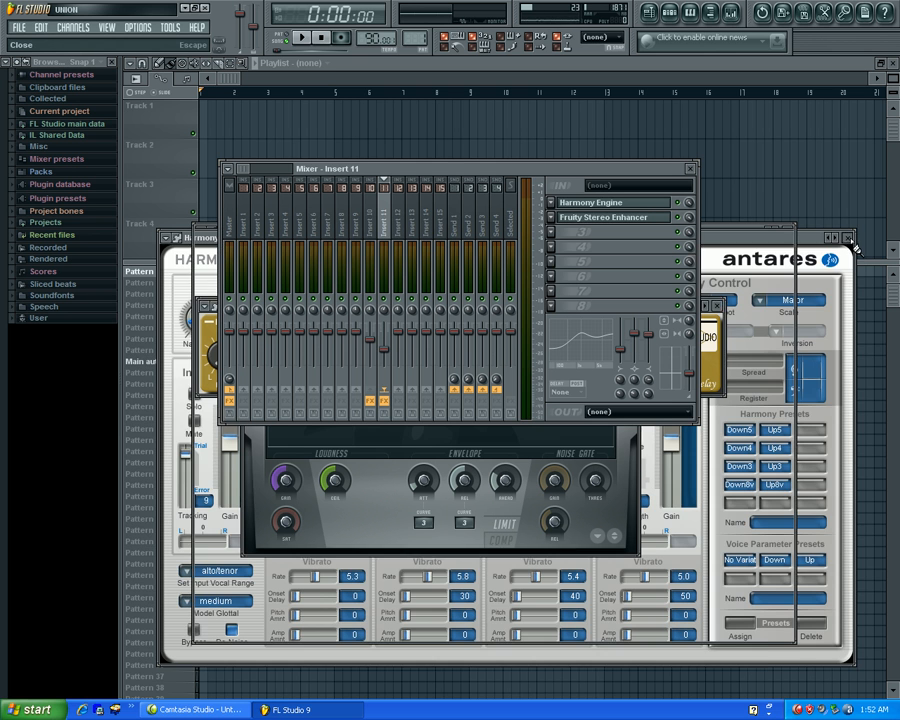
Disable and re-enable the send from Insert 10 to Insert 11
left_click(372, 236)
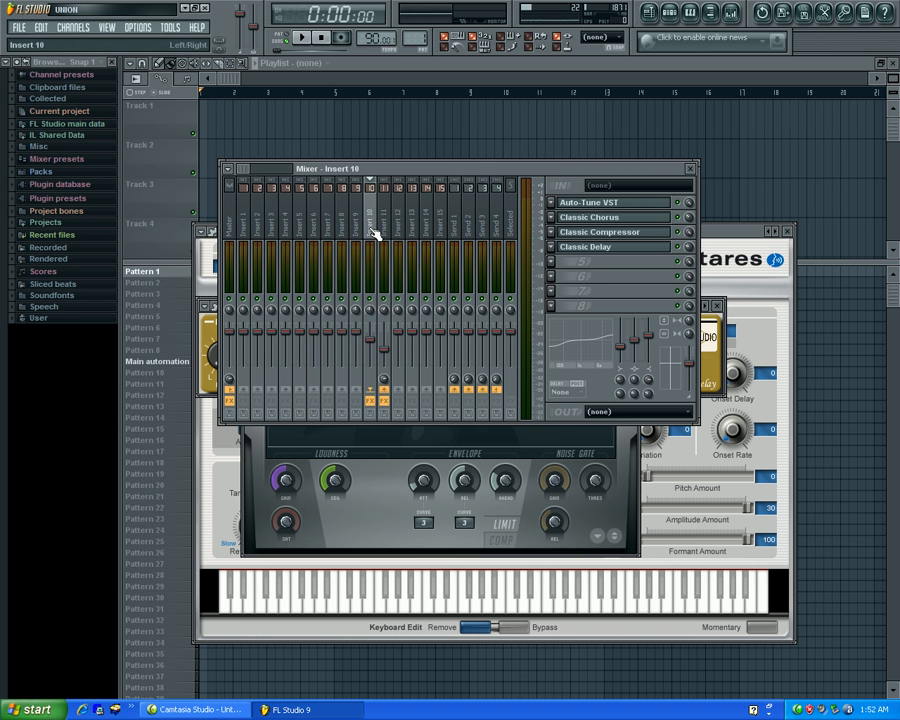
left_click(385, 390)
left_click(386, 390)
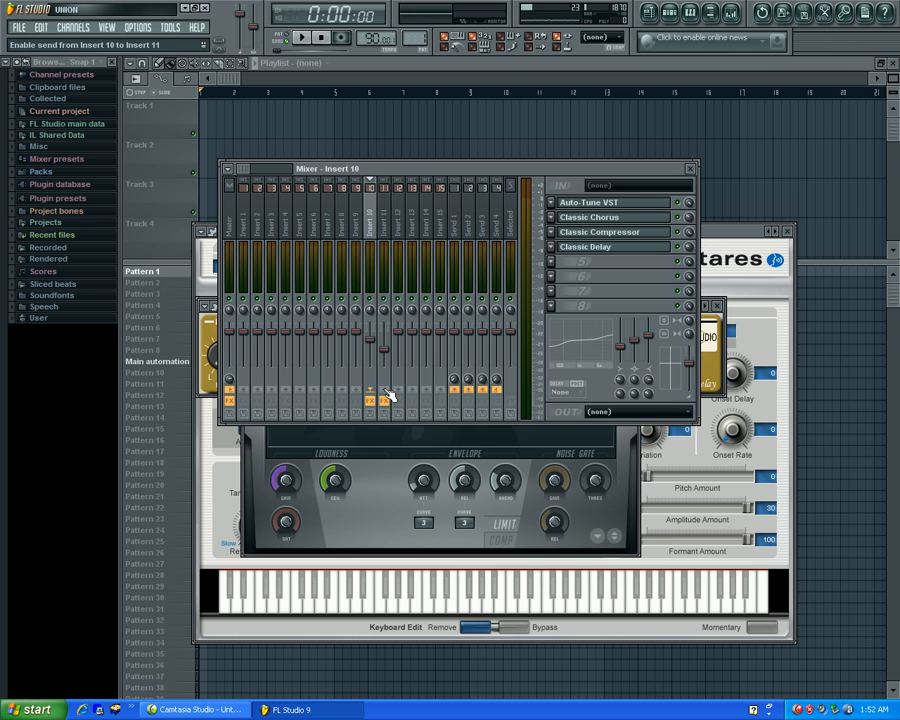
Compare the effect chains of mixer tracks Insert 10 and Insert 11
left_click(386, 225)
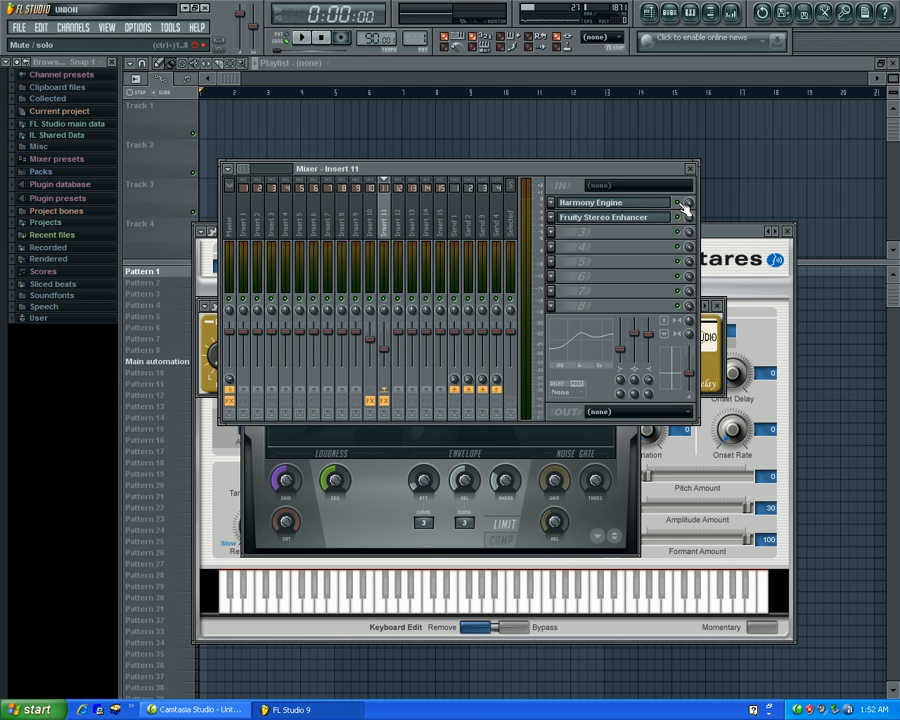
left_click(372, 234)
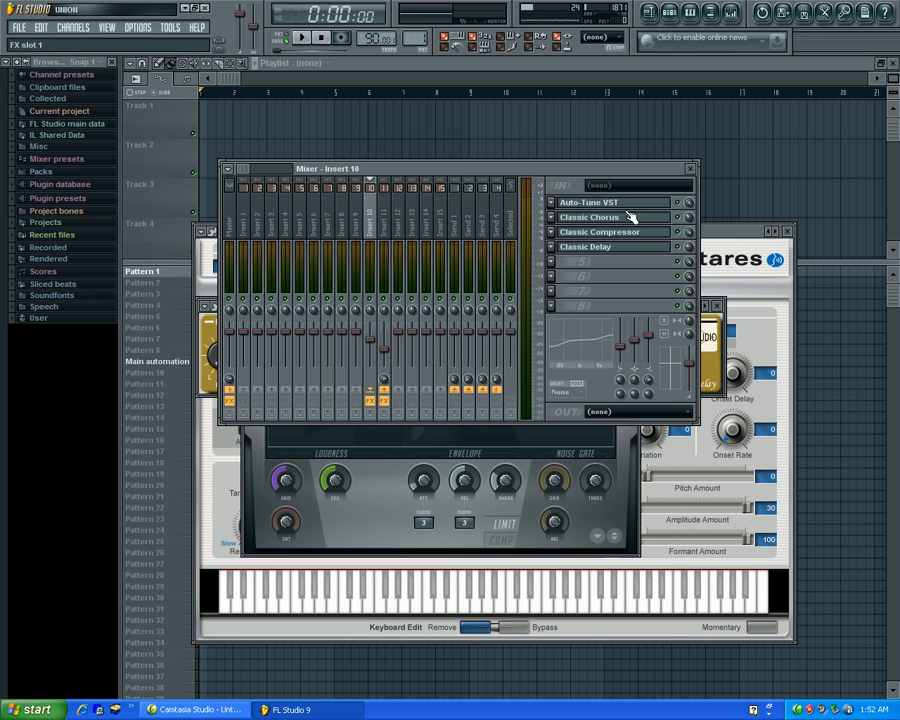
left_click(386, 239)
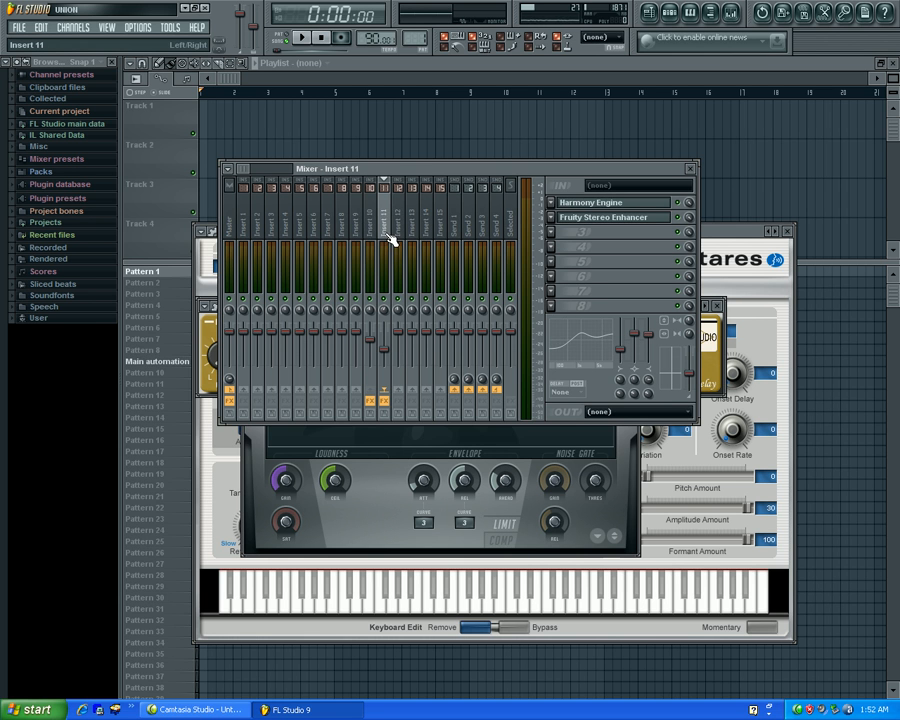
left_click(372, 236)
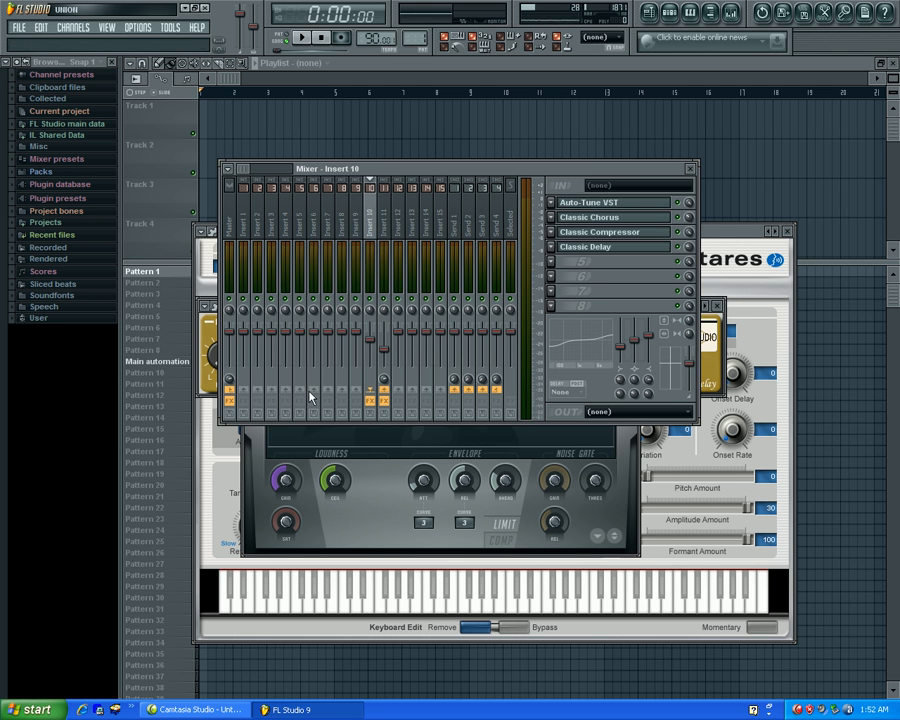
Open Fruity Stereo Enhancer on Insert 11 and move its window over the lower part of the mixer to examine its settings
left_click(388, 234)
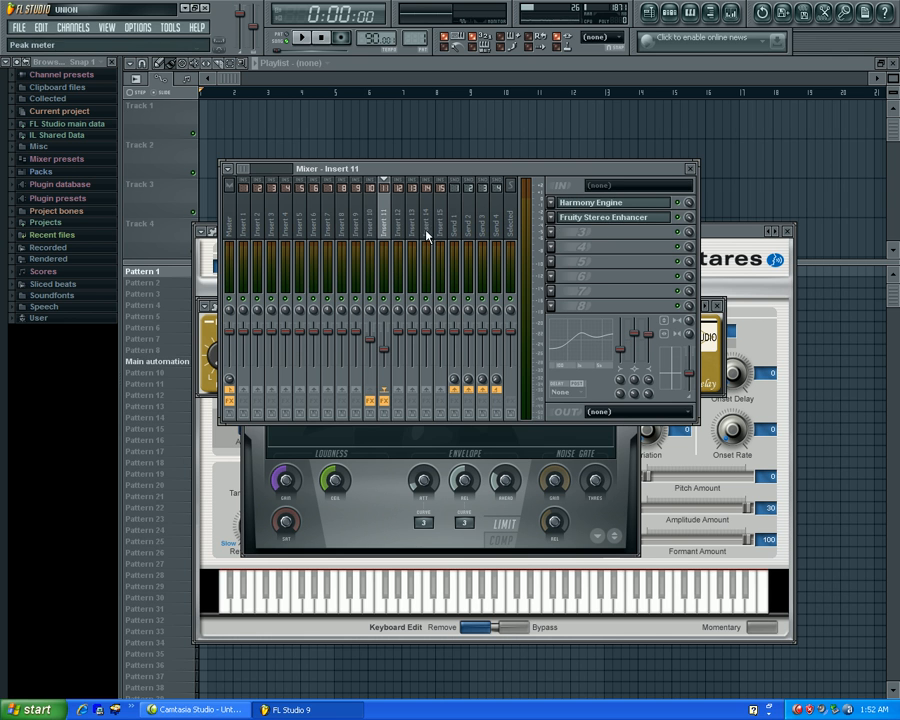
left_click(618, 218)
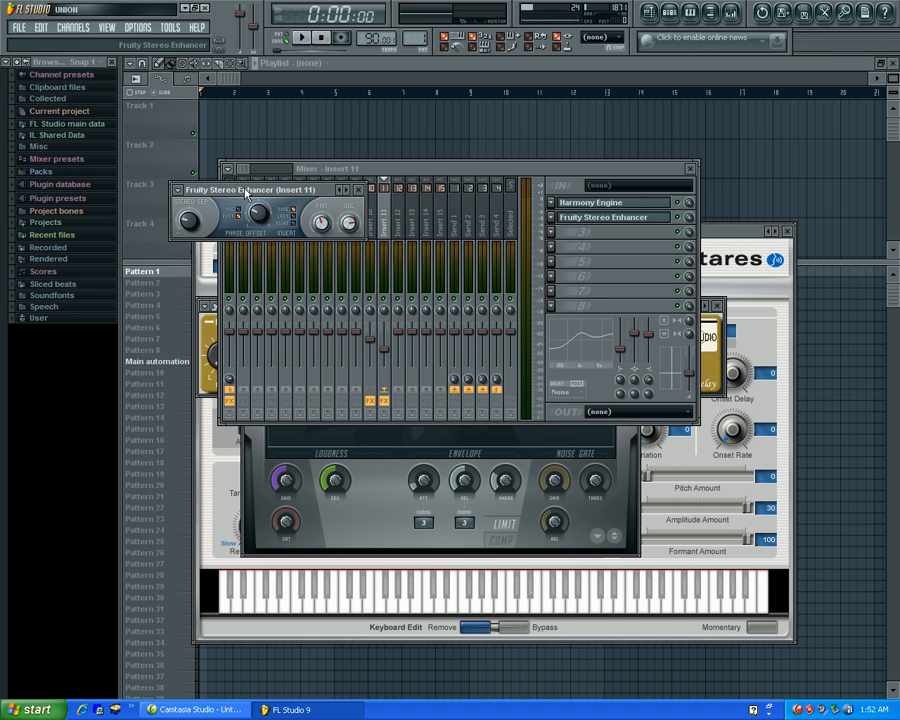
left_click_drag(255, 194, 452, 376)
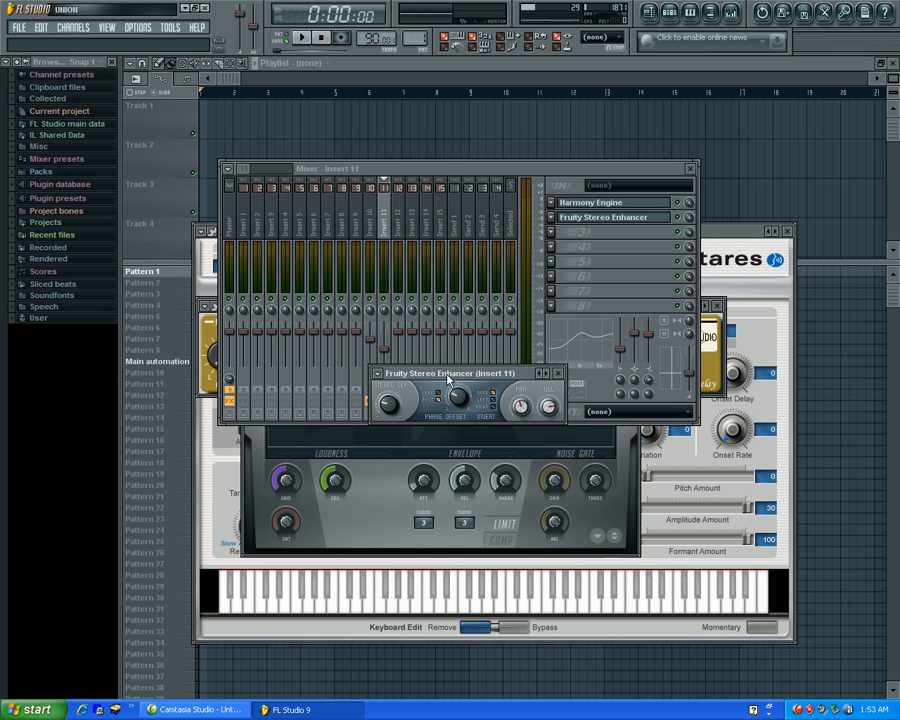
left_click_drag(450, 373, 517, 344)
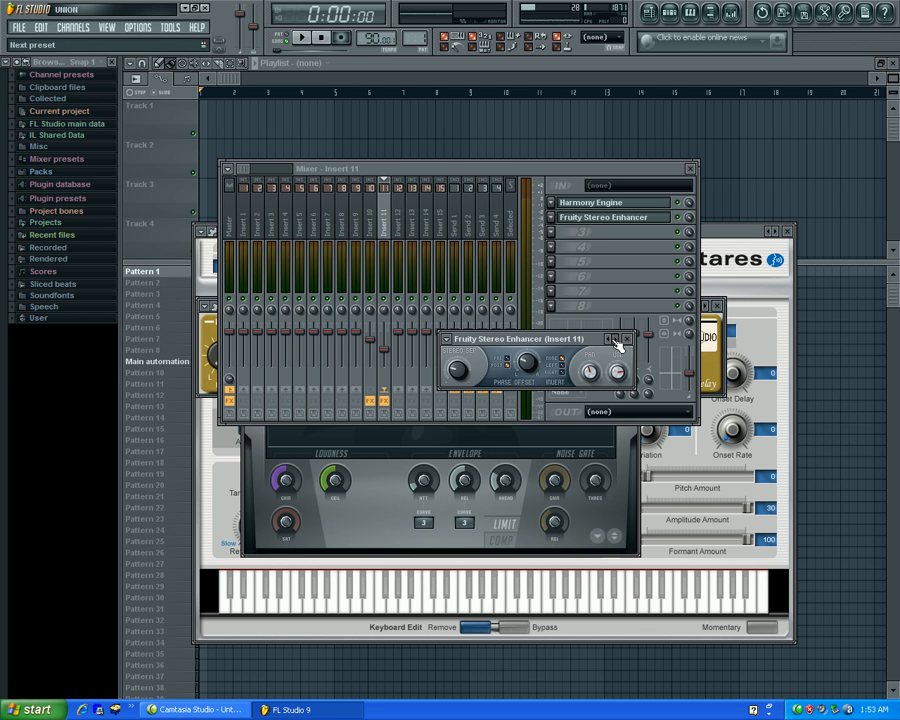
Close Fruity Stereo Enhancer and select Insert 11 to examine its track equalizer
left_click(617, 345)
left_click(617, 345)
left_click(617, 345)
left_click(380, 226)
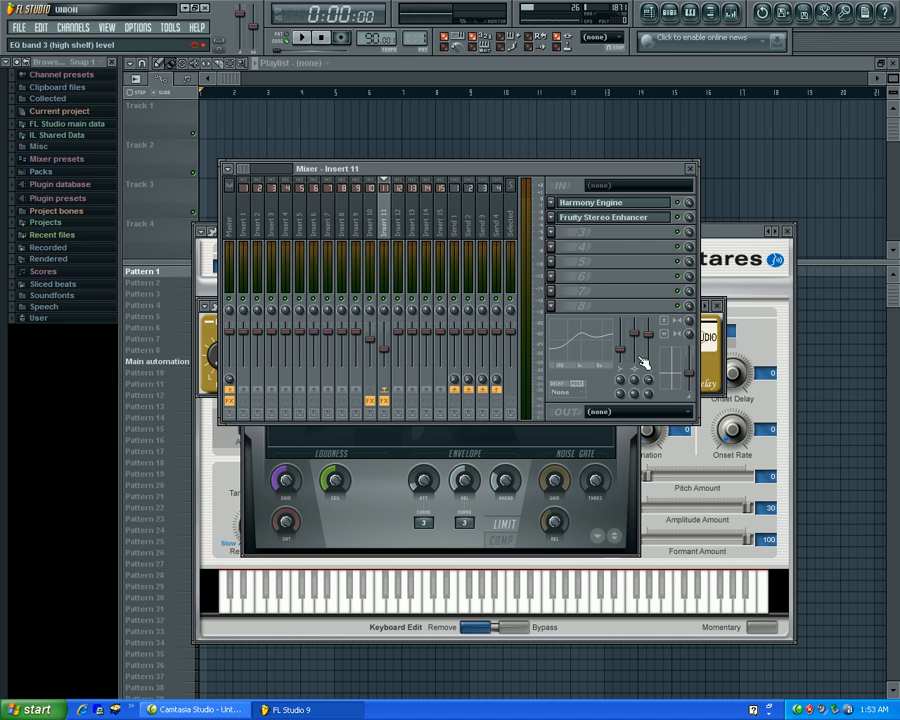
Compare the track equalizer settings of Insert 10 and Insert 11, including the high-shelf level on Insert 10
left_click(372, 237)
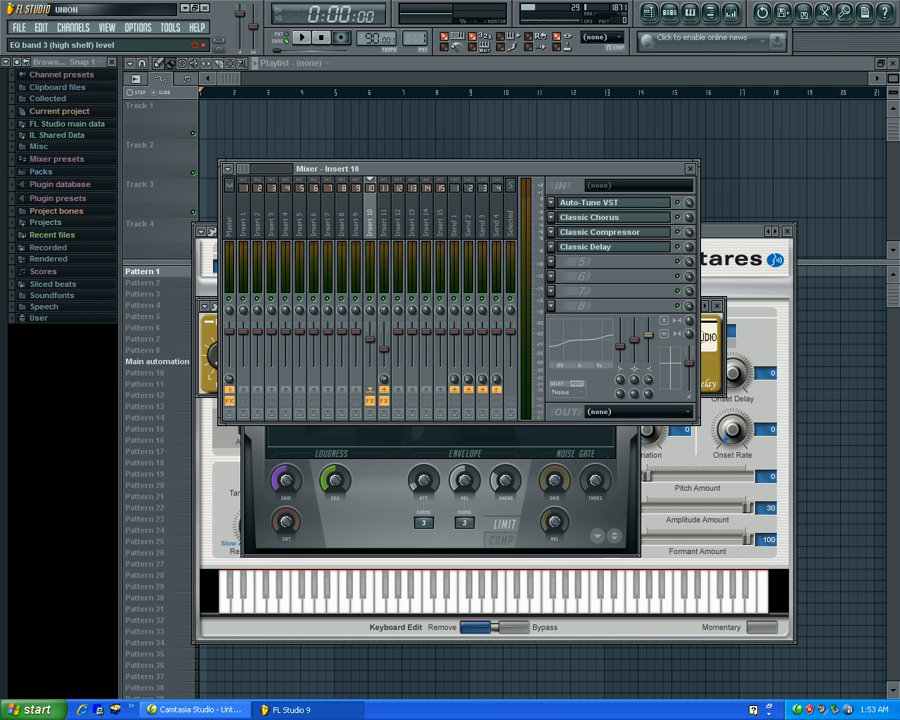
left_click_drag(648, 335, 650, 338)
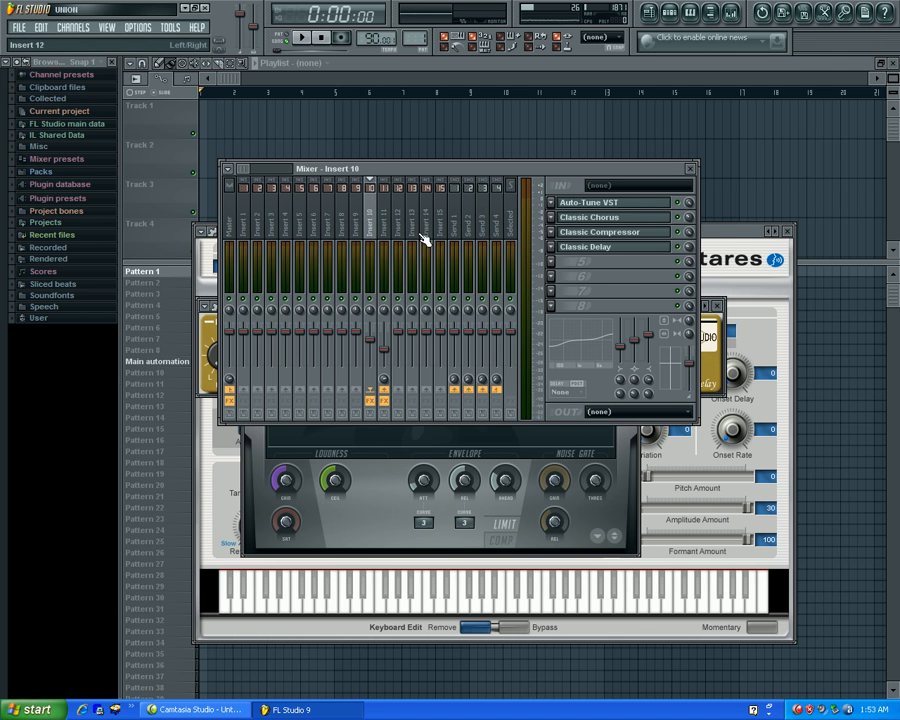
left_click(386, 232)
left_click(376, 235)
left_click(391, 237)
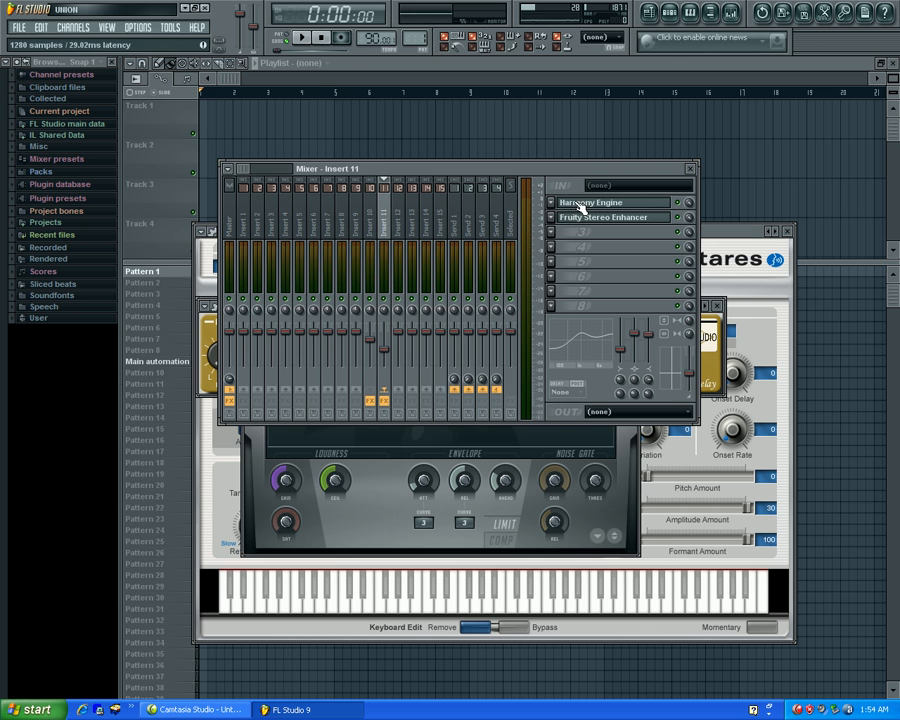
Raise the volume of Insert 10 to slightly above 88% and the volume of Insert 11 to about 57%
left_click(372, 340)
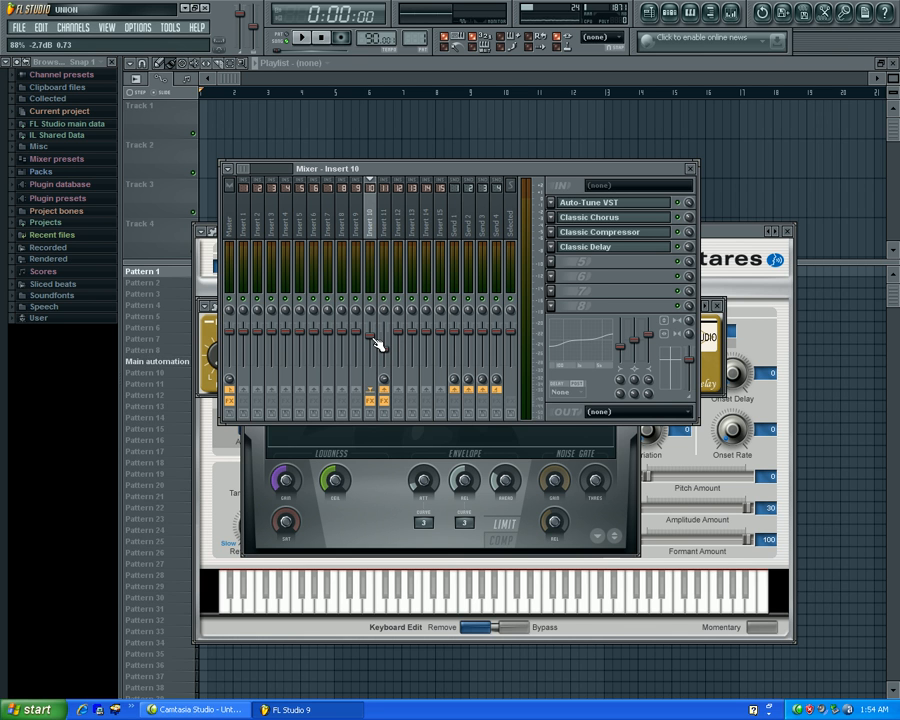
mouse_move(378, 344)
left_mouse_down()
mouse_move(378, 332)
mouse_move(371, 336)
left_mouse_up()
left_click(389, 354)
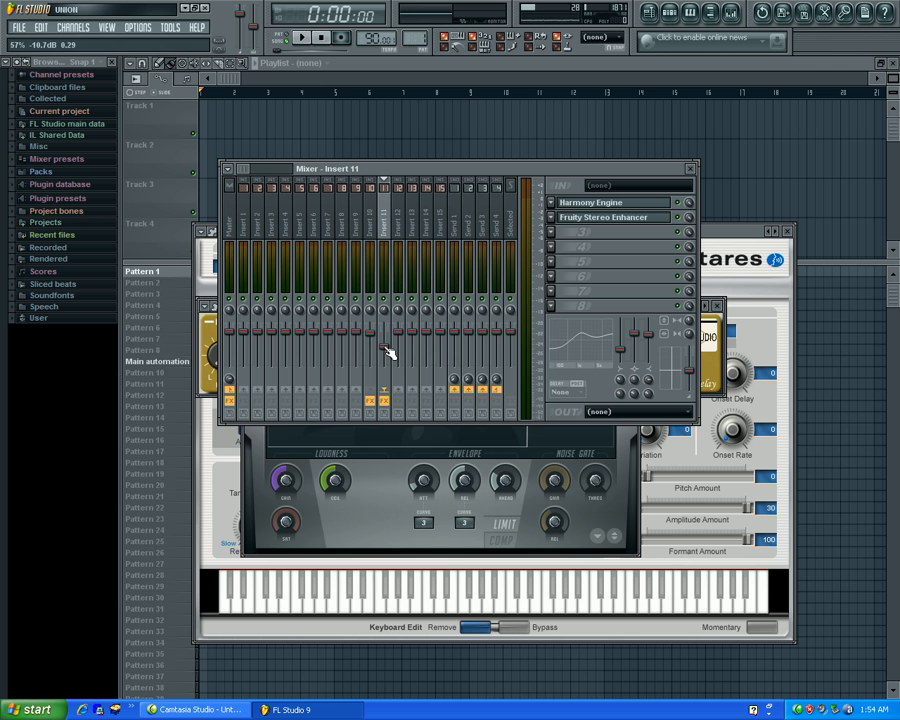
Bring Fruity Limiter on the Master track to the front to examine its settings and return to the mixer
left_click(430, 459)
left_click(407, 168)
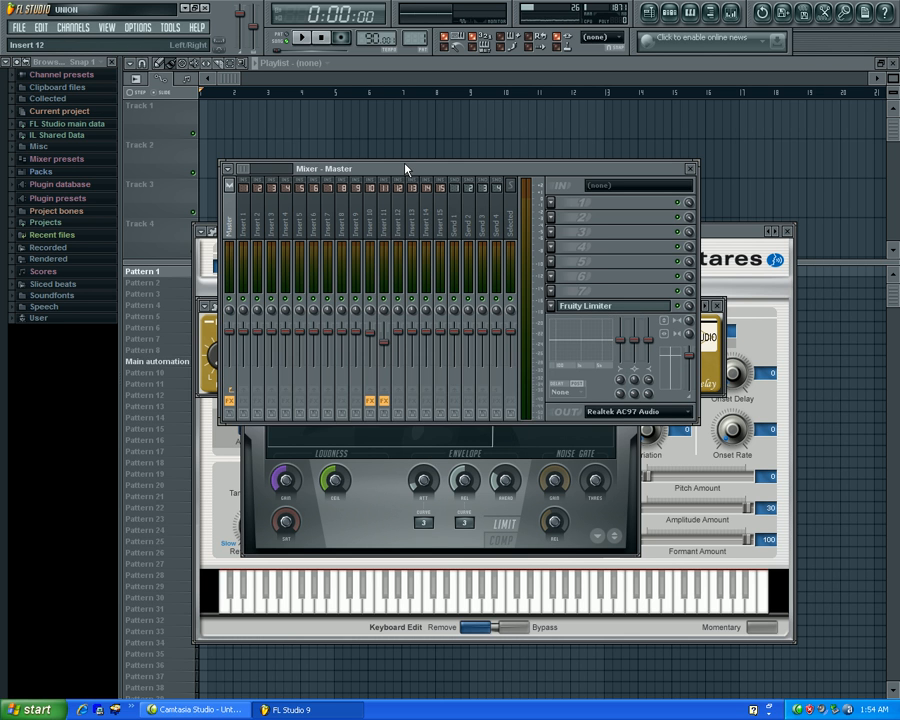
left_click(405, 462)
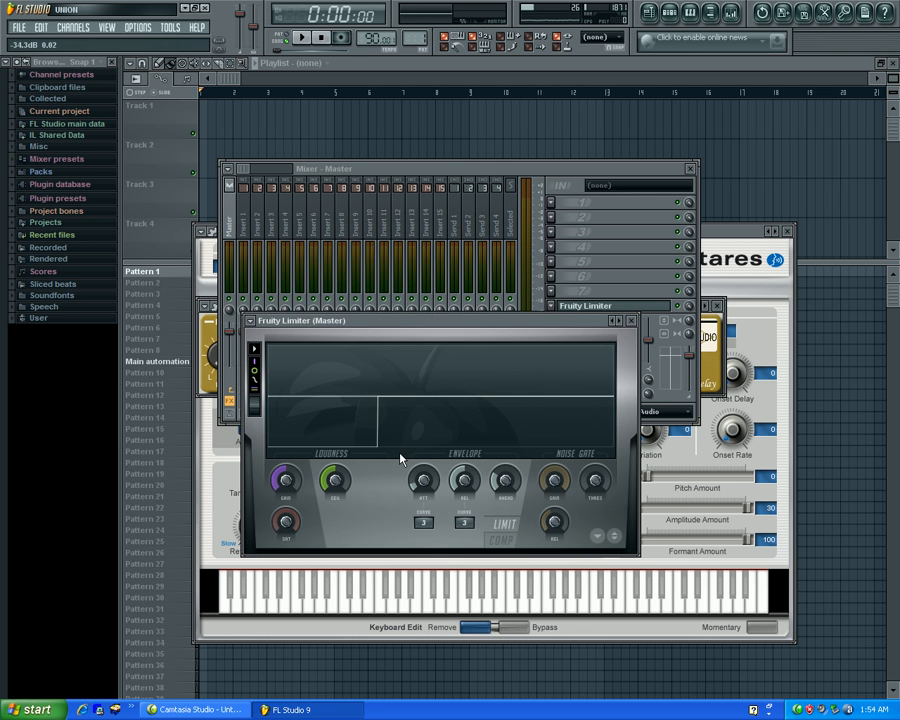
left_click(422, 172)
Set the volume of Insert 11 to about 55% (-11.3 dB)
left_click(386, 350)
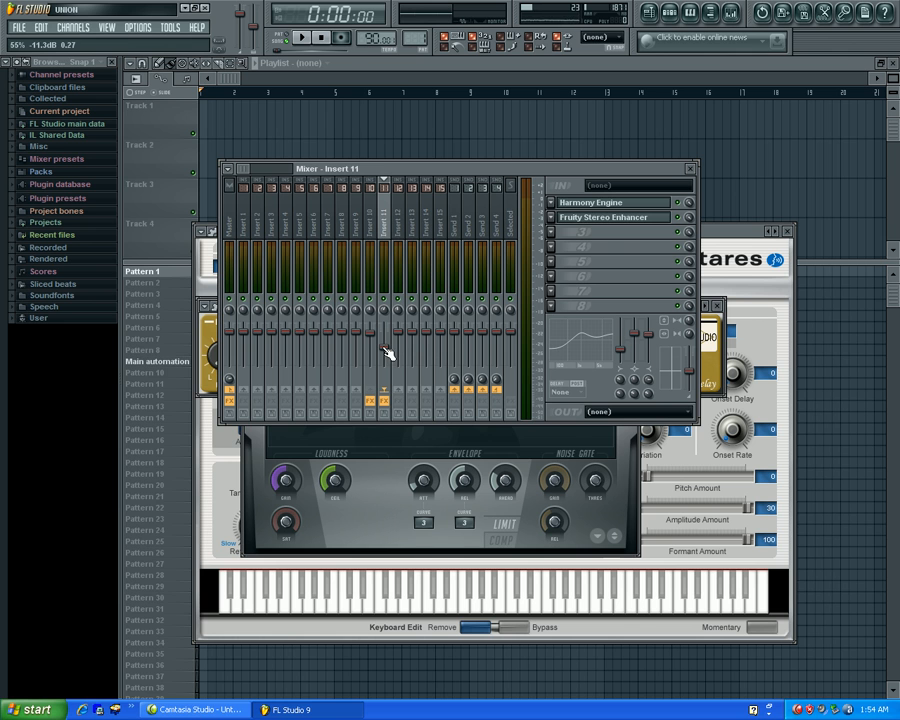
mouse_move(392, 354)
left_mouse_down()
mouse_move(392, 362)
mouse_move(392, 354)
left_mouse_up()
Bring Classic Delay on Insert 10 to the front, move its window higher, and view and dismiss its version information
left_click(208, 335)
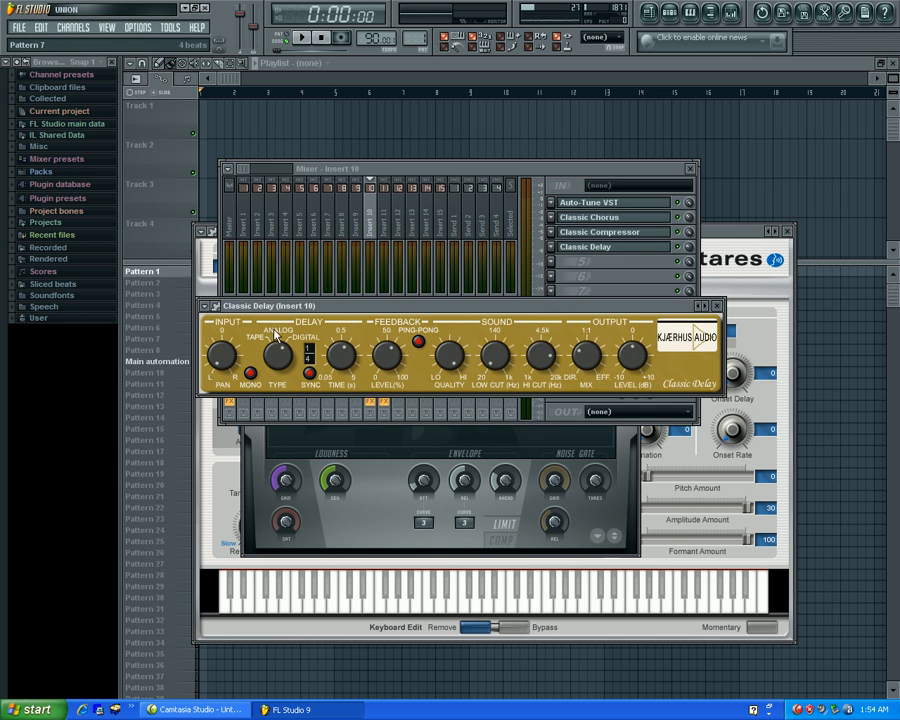
left_click_drag(331, 309, 368, 251)
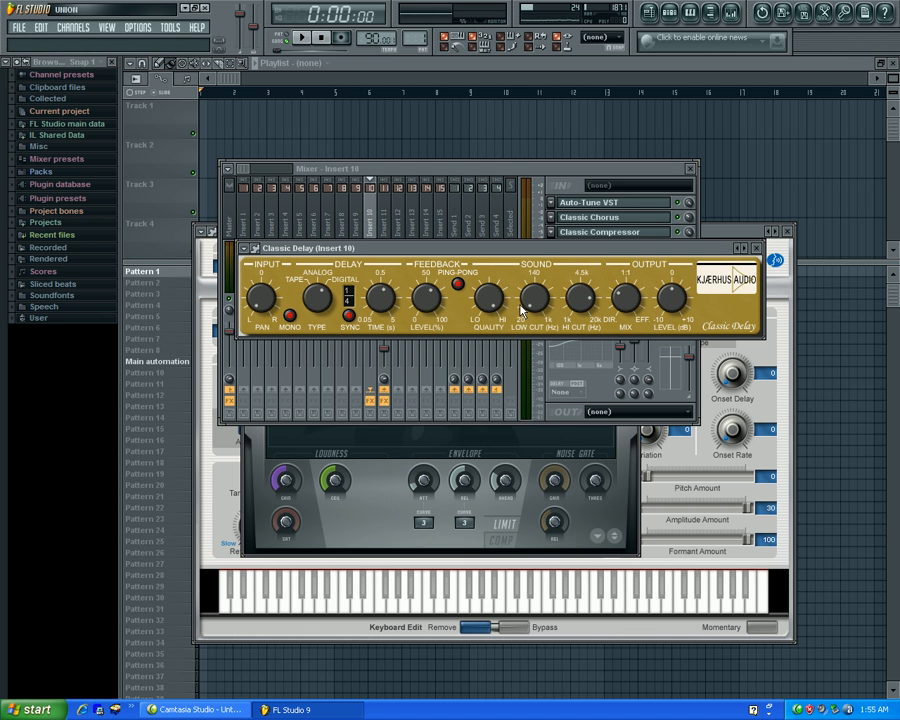
left_click(742, 282)
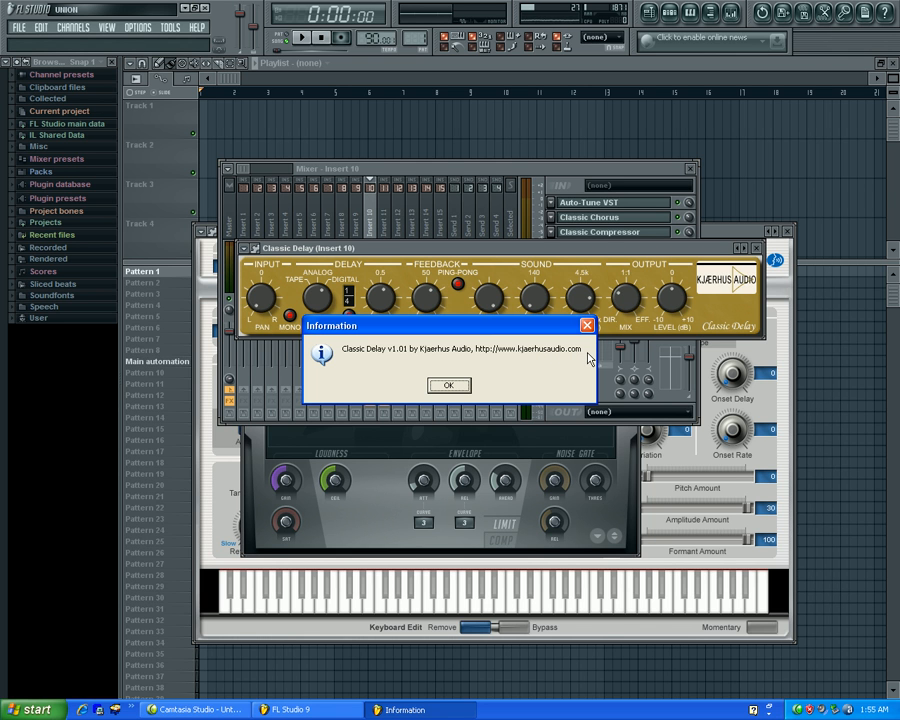
left_click(448, 386)
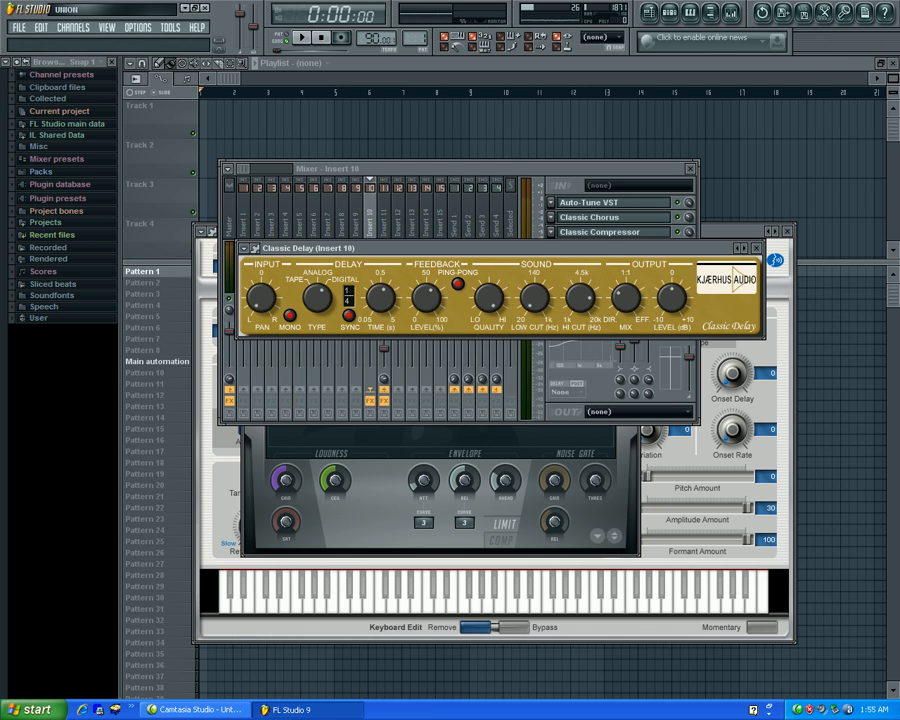